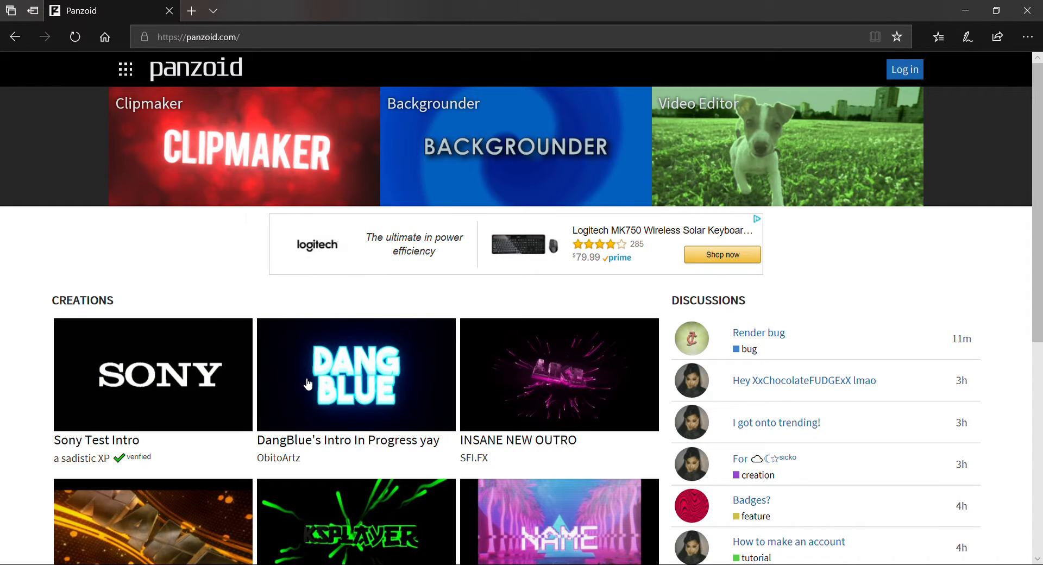
# Step: Open the full list of creations from the Panzoid home page
pyautogui.scroll(-4, 244, 369)
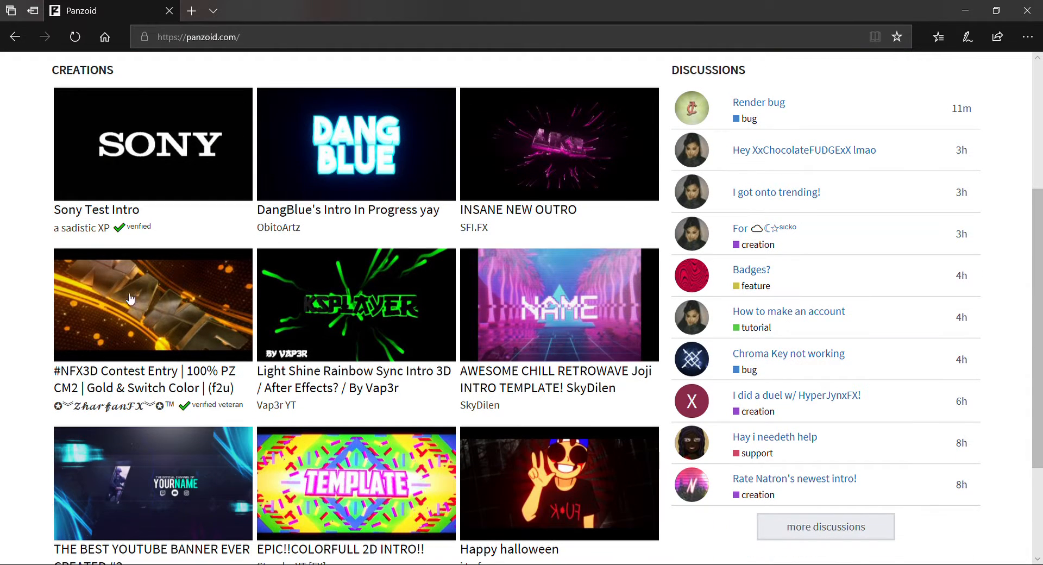
pyautogui.scroll(1, 264, 359)
pyautogui.scroll(-3, 264, 359)
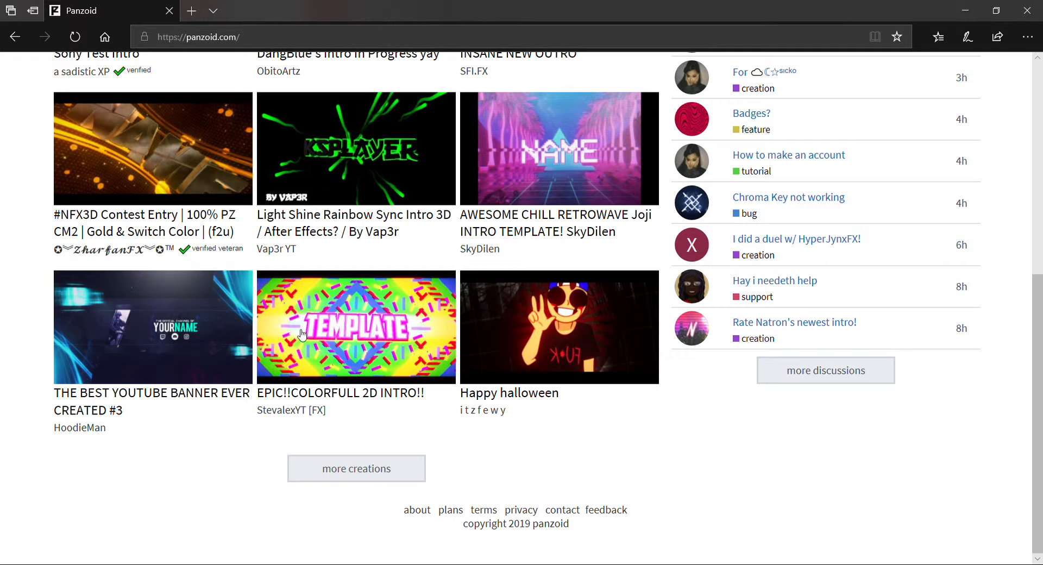
pyautogui.click(327, 469)
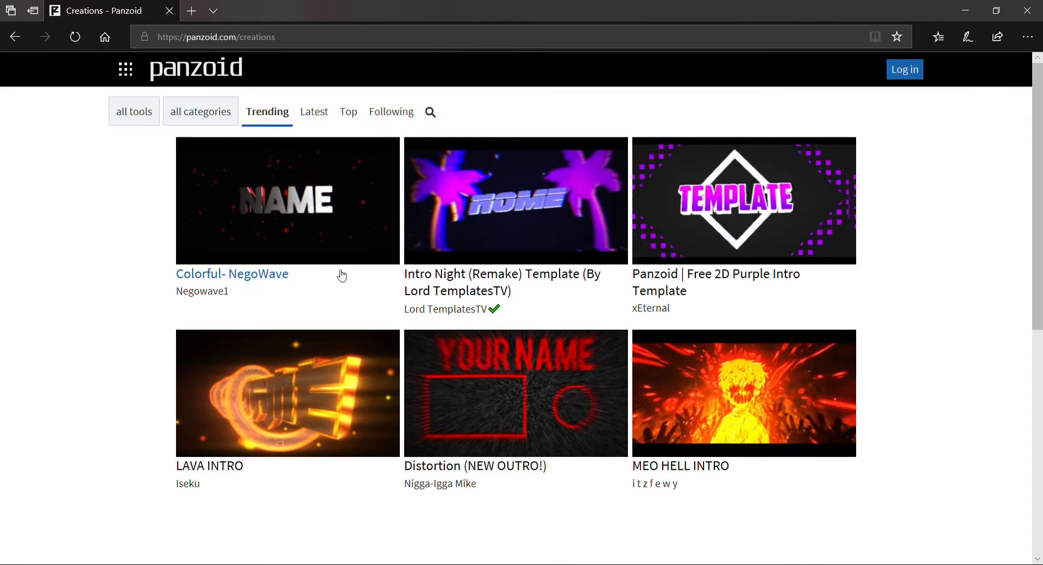
# Step: Find the "[PZ] Insane Name Intro F2U" template among the trending creations and open it in Clipmaker
pyautogui.scroll(-5, 338, 272)
pyautogui.scroll(-4, 457, 241)
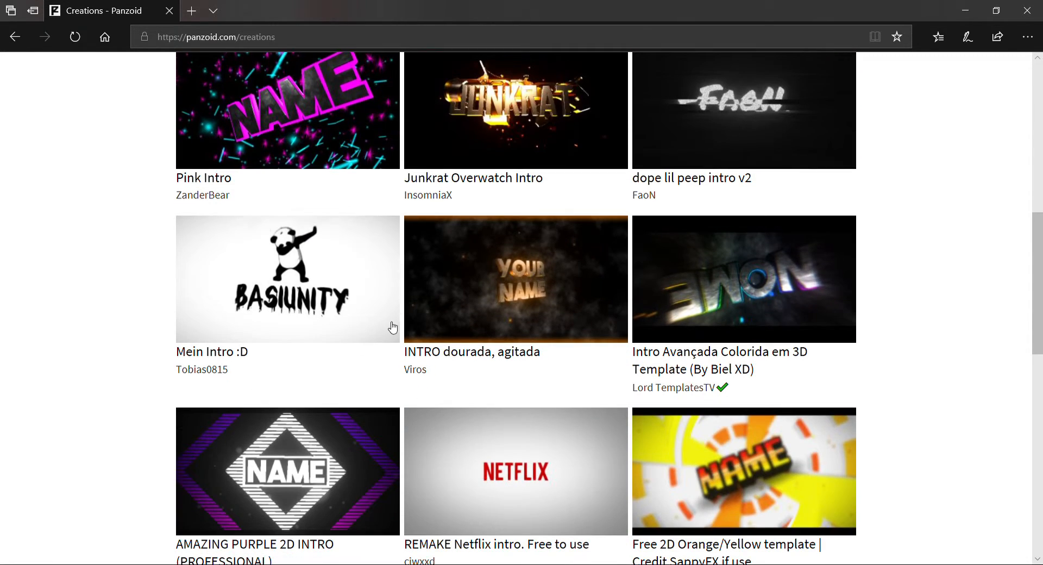
pyautogui.scroll(-4, 390, 321)
pyautogui.scroll(-2, 497, 294)
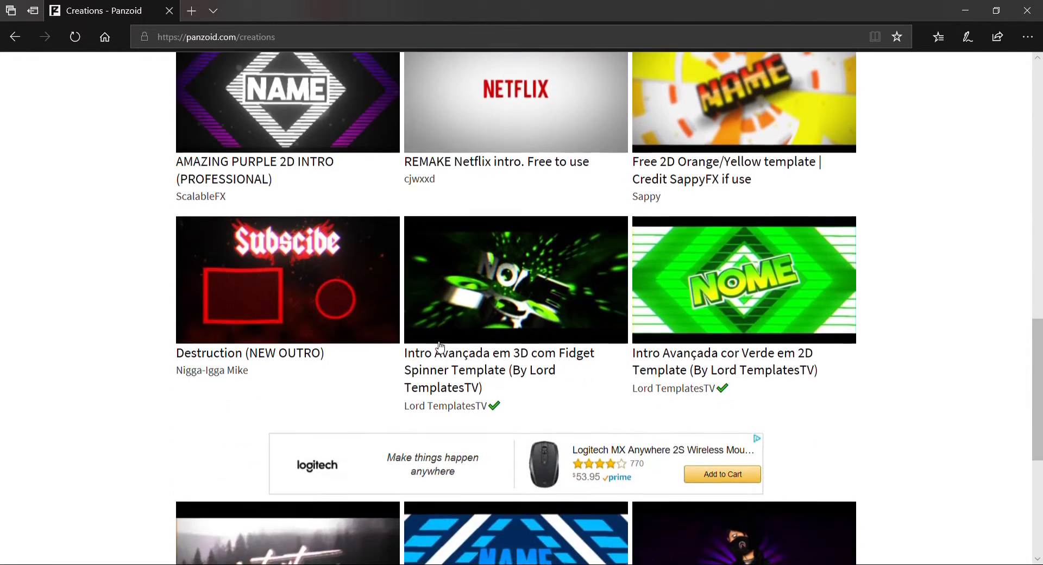
pyautogui.scroll(-7, 558, 254)
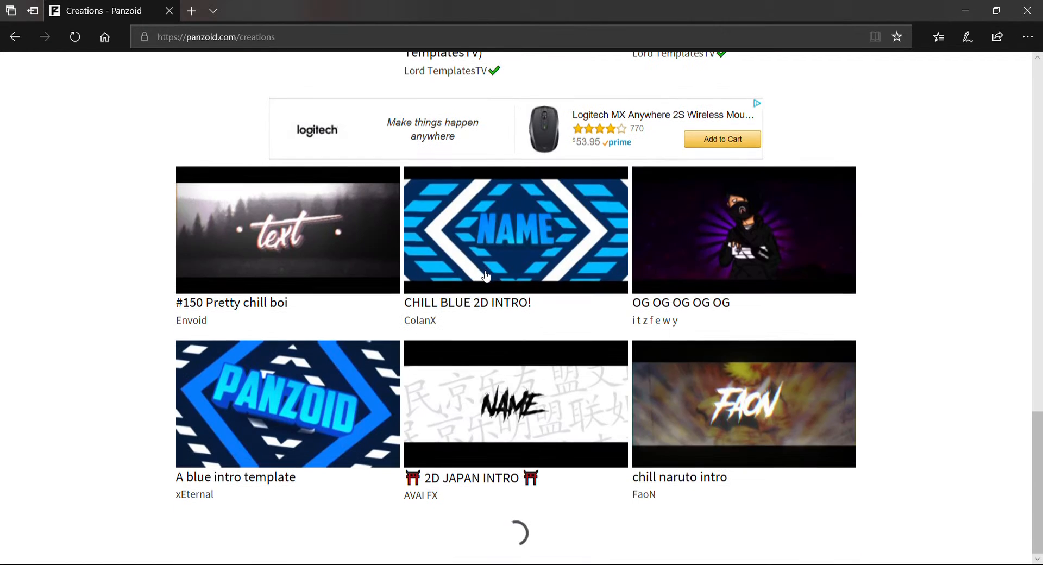
pyautogui.scroll(-3, 598, 302)
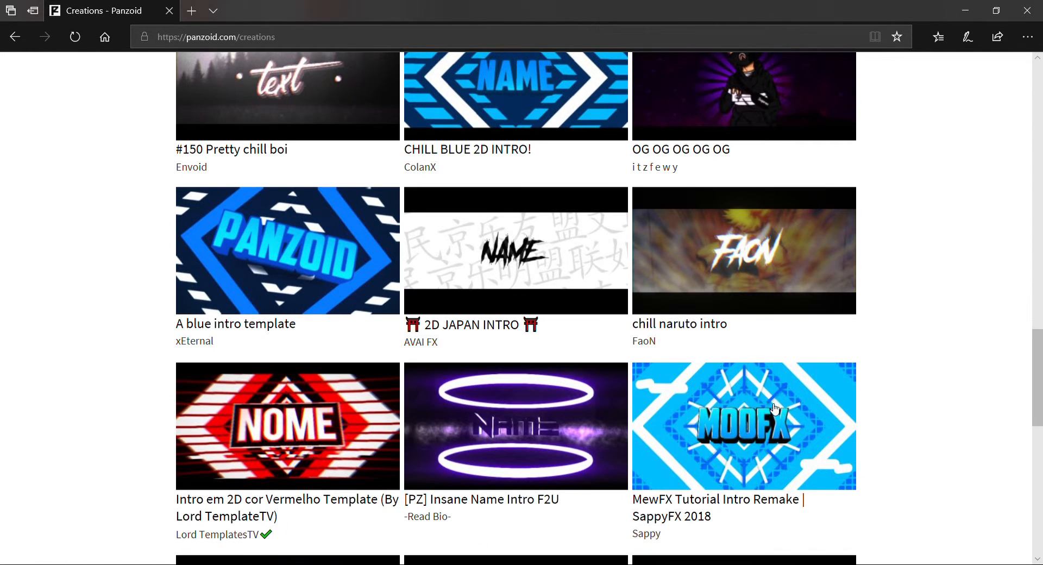
pyautogui.click(547, 405)
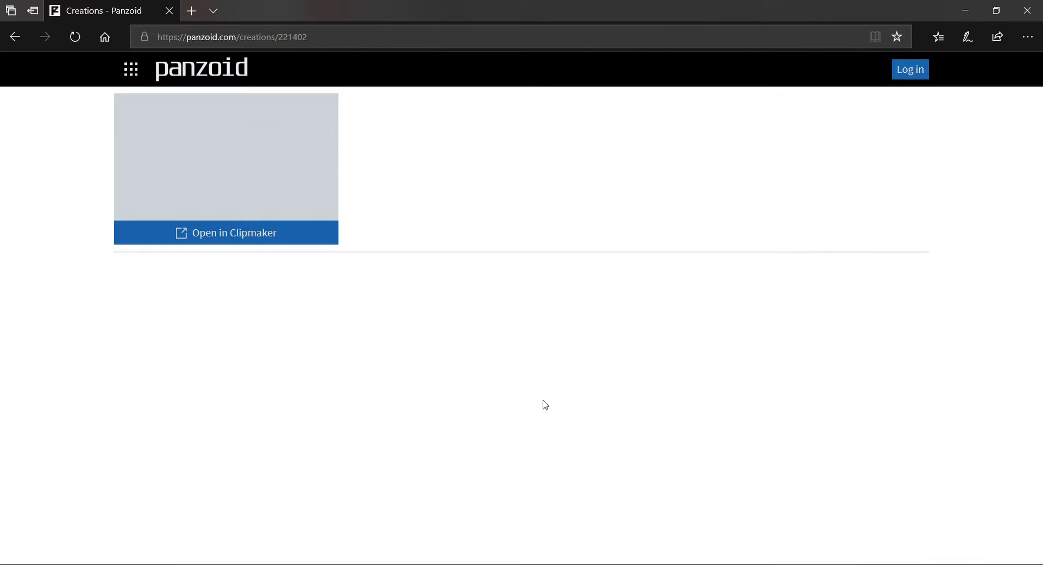
pyautogui.click(264, 234)
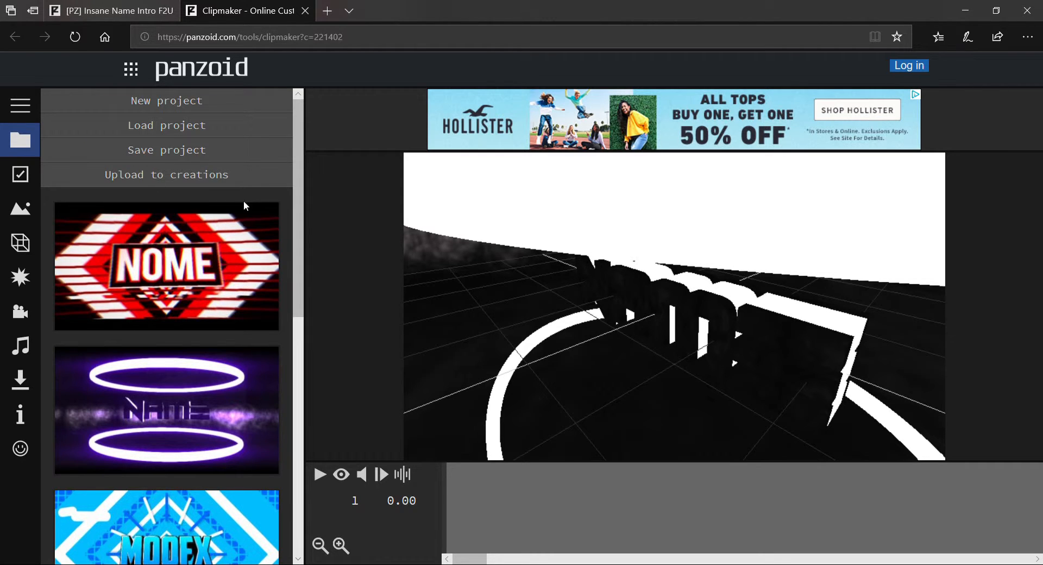
# Step: Set the project's video length to 5 seconds
pyautogui.moveTo(294, 121); pyautogui.dragTo(242, 125)
pyautogui.click(20, 175)
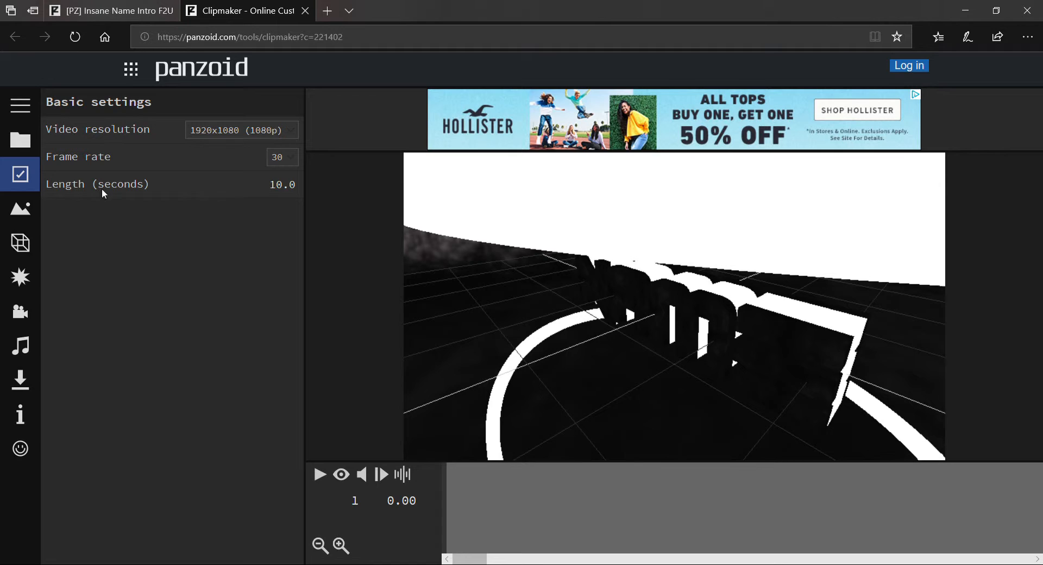
pyautogui.click(288, 185)
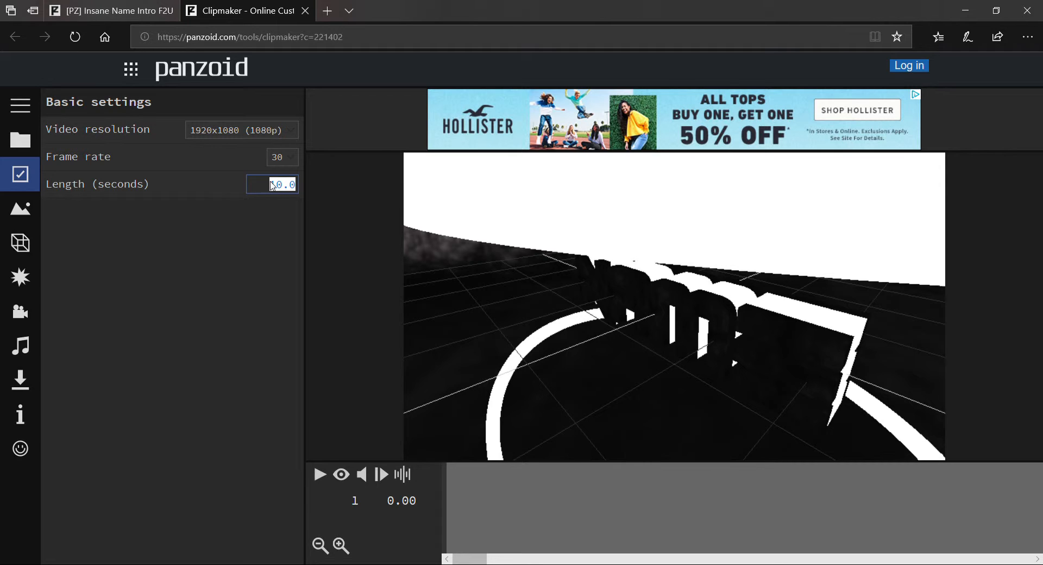
pyautogui.click(286, 187)
pyautogui.press('BackSpace')
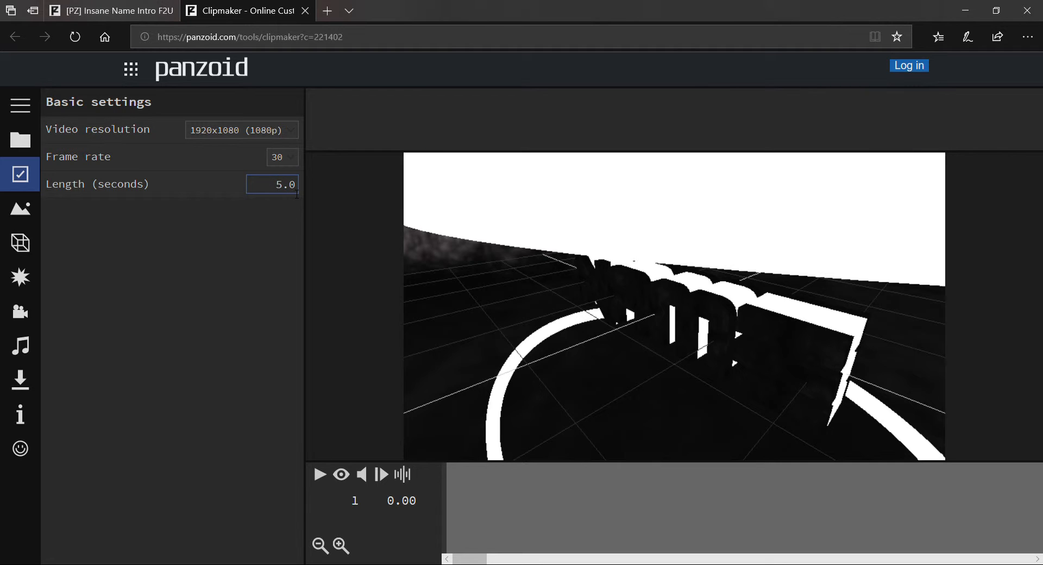
pyautogui.click(251, 222)
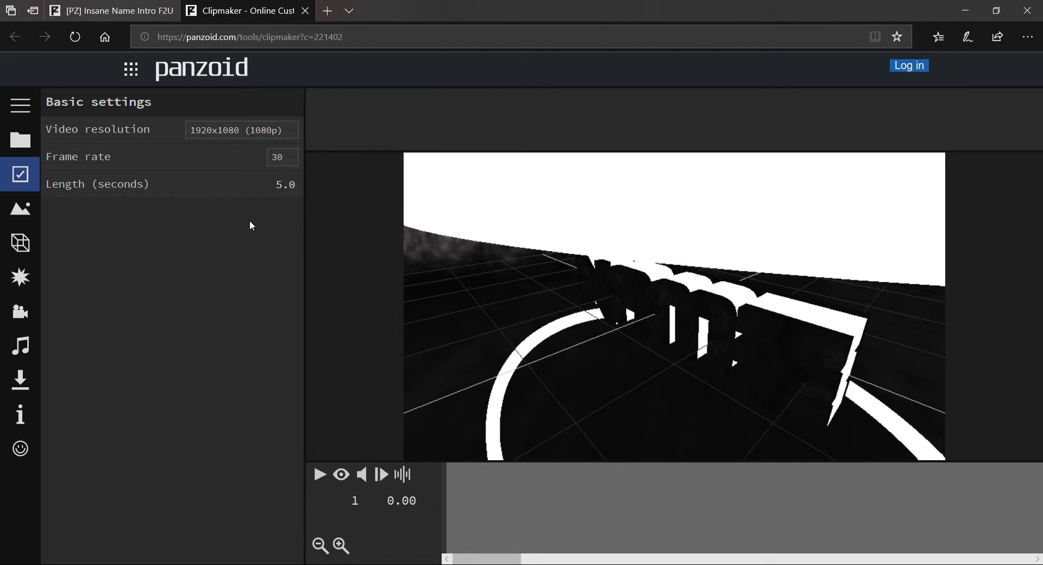
# Step: Change the wording of the first 3D text in the Name group to "anthony on demand"
pyautogui.click(23, 209)
pyautogui.click(20, 242)
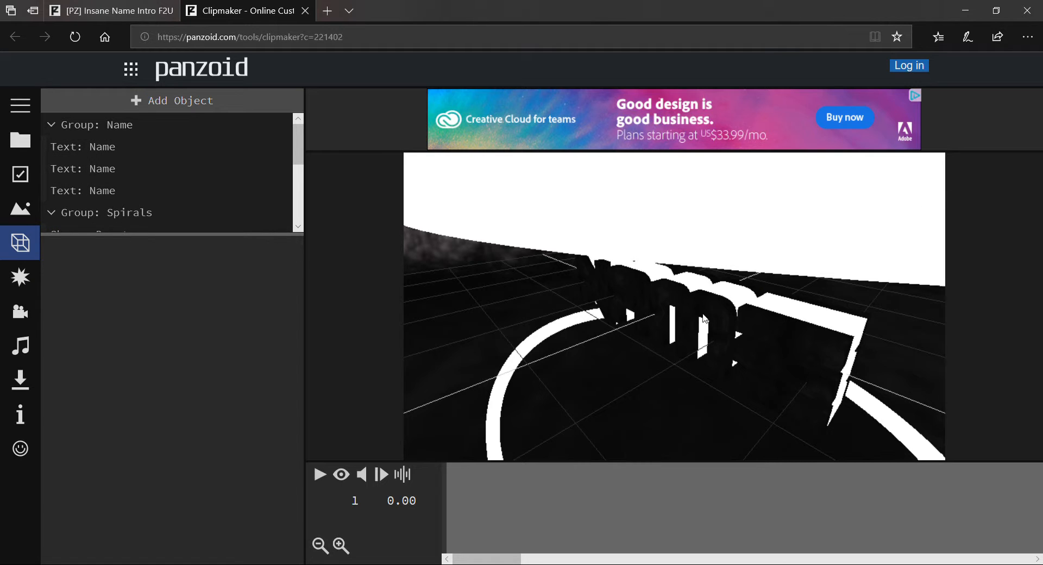
pyautogui.click(98, 145)
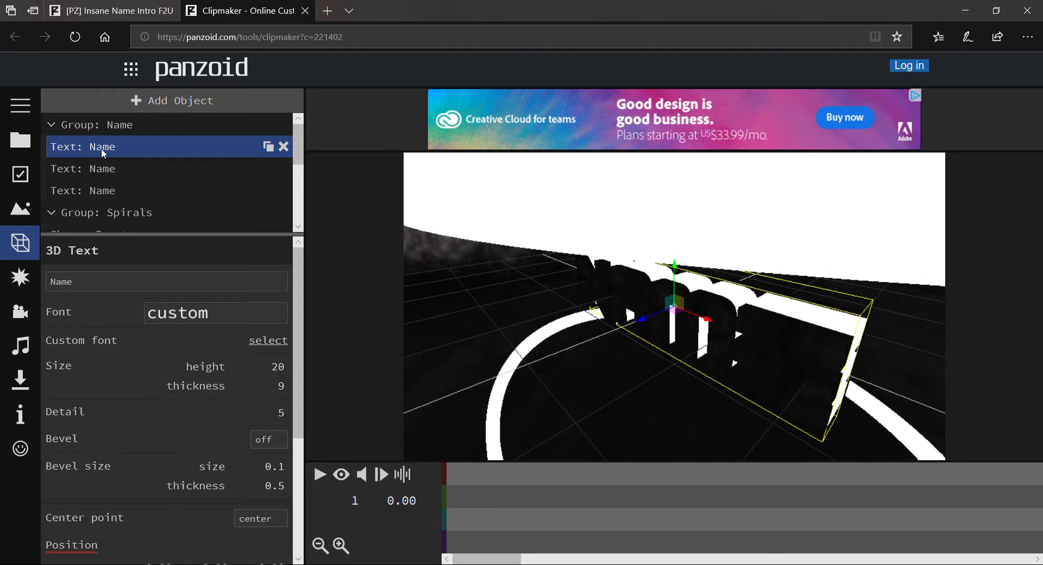
pyautogui.moveTo(78, 290); pyautogui.dragTo(51, 280)
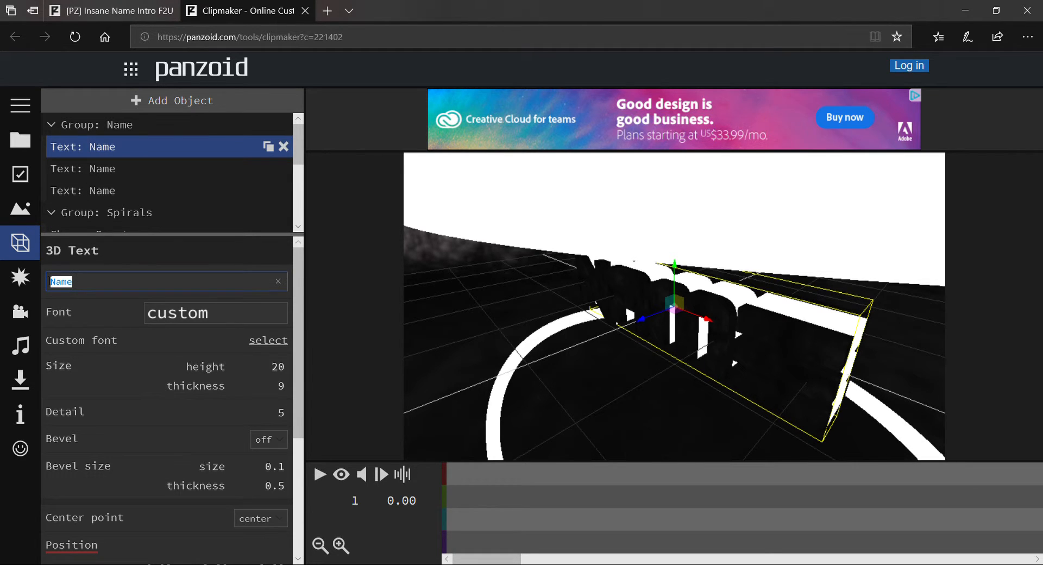
pyautogui.press('BackSpace')
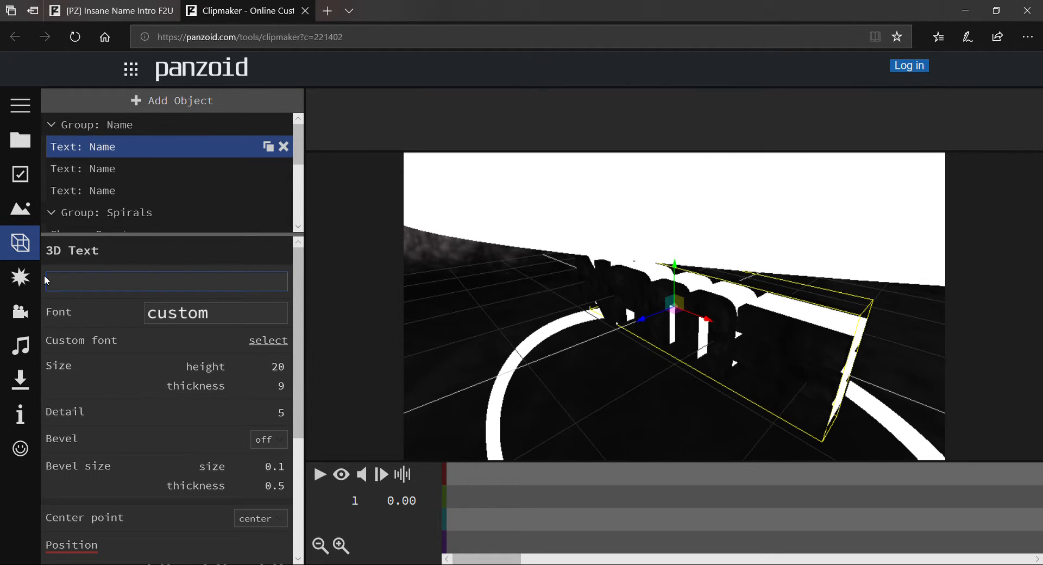
pyautogui.write('anthony')
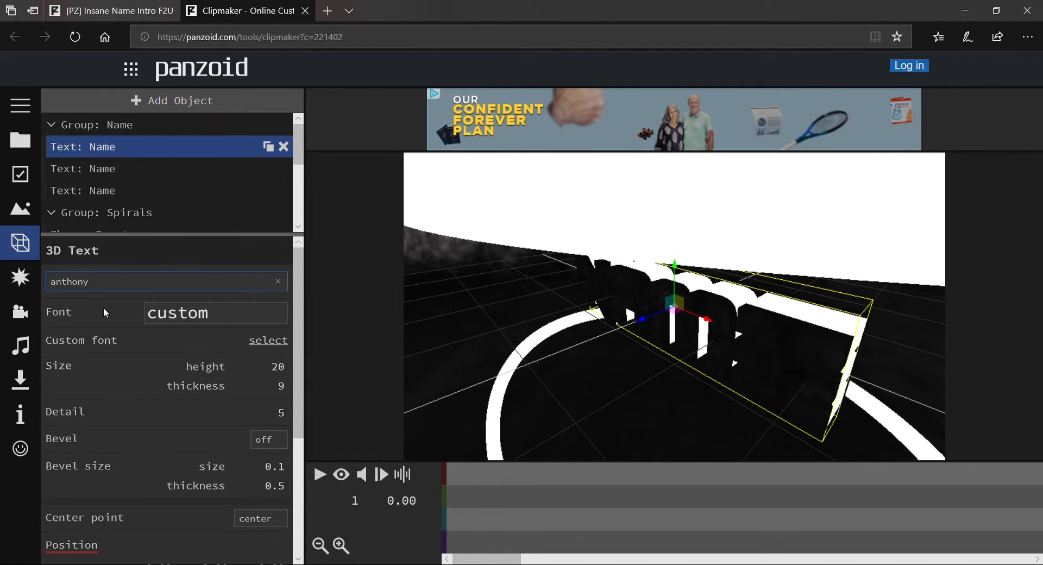
pyautogui.write(' on demand')
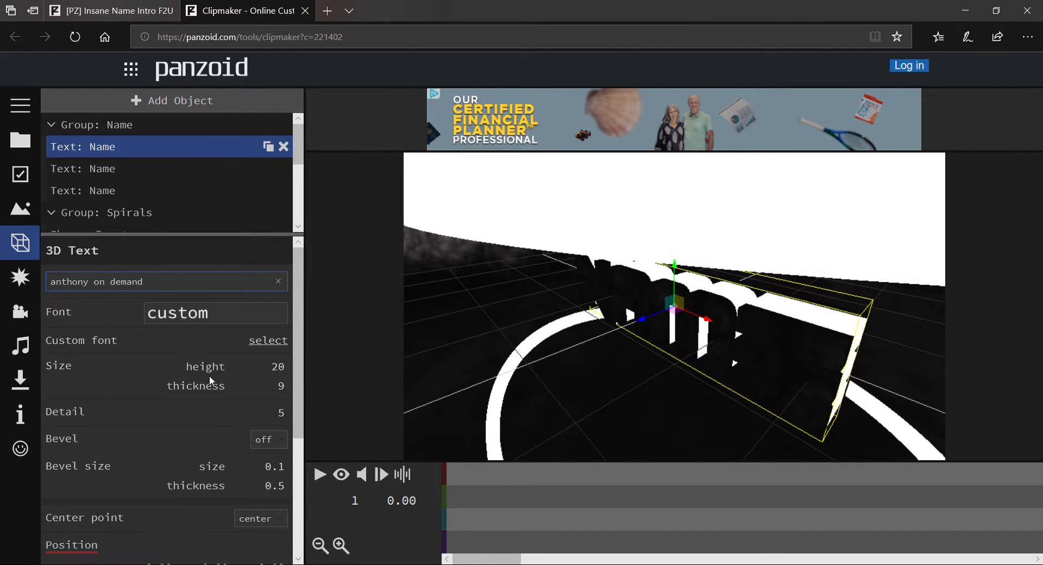
# Step: Set the first 3D text's height to 10 and its thickness to 5
pyautogui.click(280, 372)
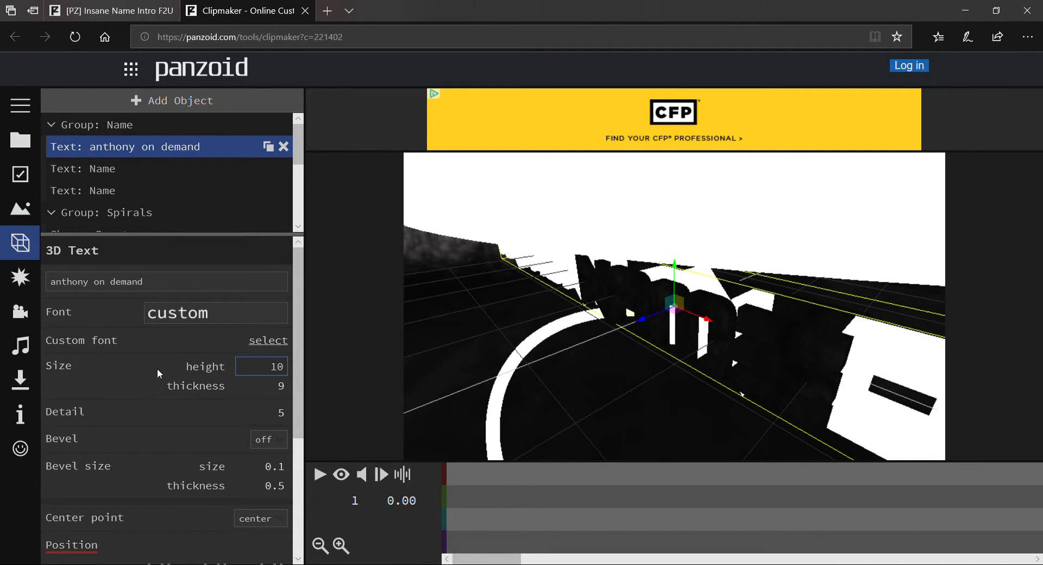
pyautogui.press('Return')
pyautogui.click(282, 392)
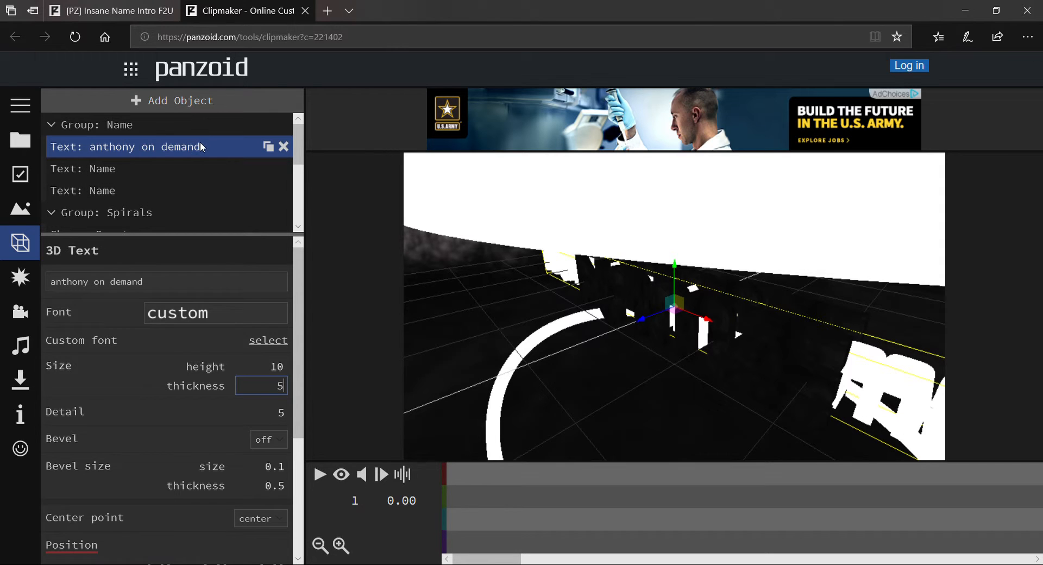
# Step: Change the wording of the second 3D text in the Name group to "anthony on demand"
pyautogui.click(106, 170)
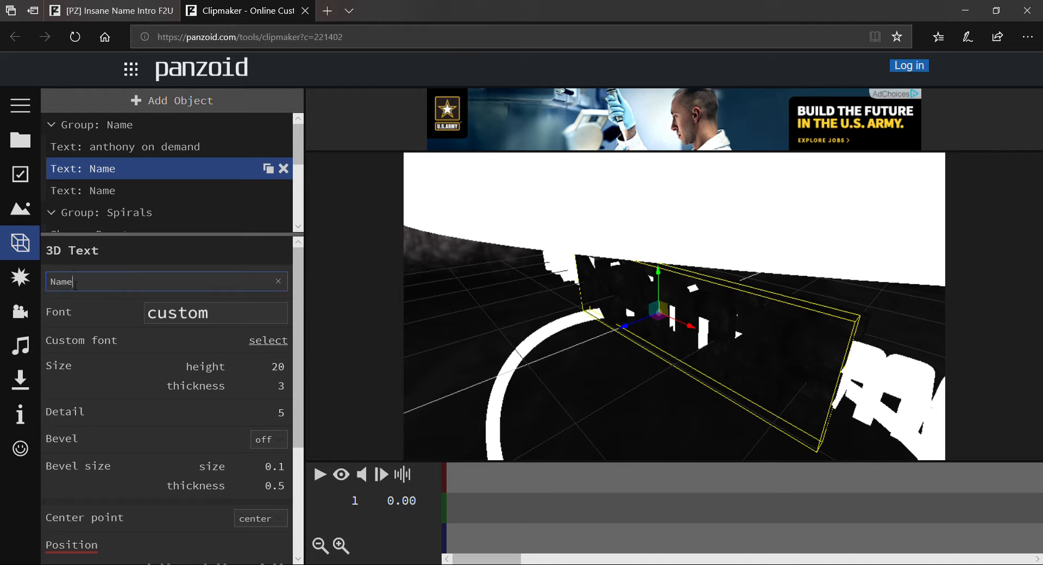
pyautogui.hotkey('ctrl', 'a')
pyautogui.write('anthony on ')
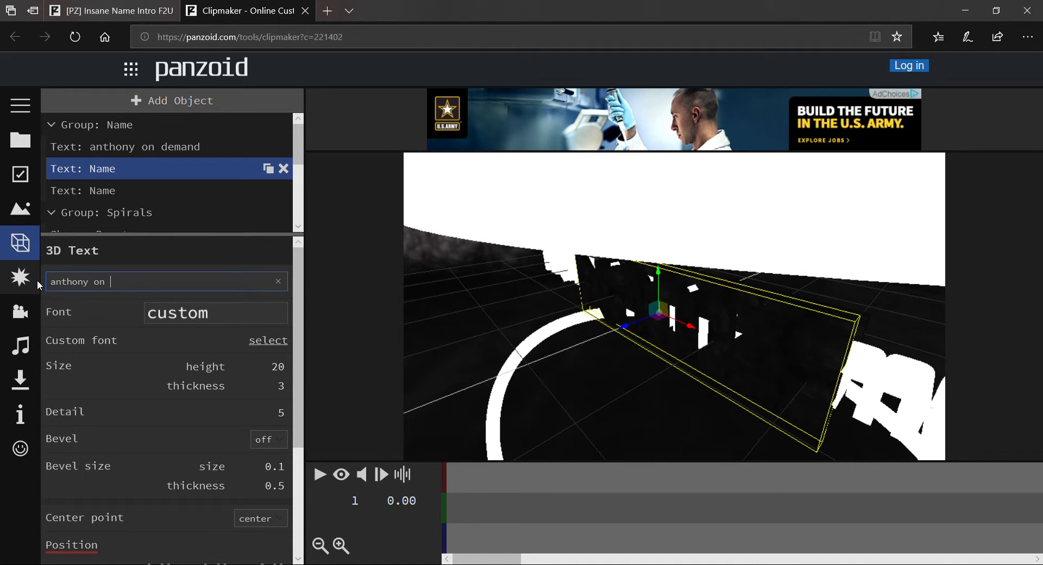
pyautogui.write('demand')
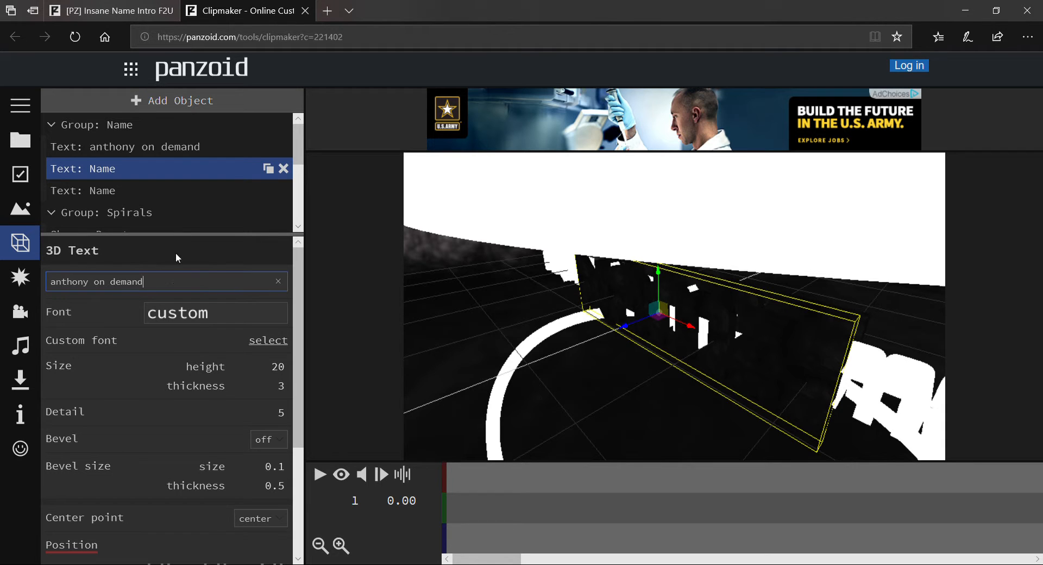
pyautogui.press('Return')
# Step: Change the wording of the third 3D text in the Name group to "anthony on demand"
pyautogui.click(96, 193)
pyautogui.doubleClick(61, 281)
pyautogui.write('anthony')
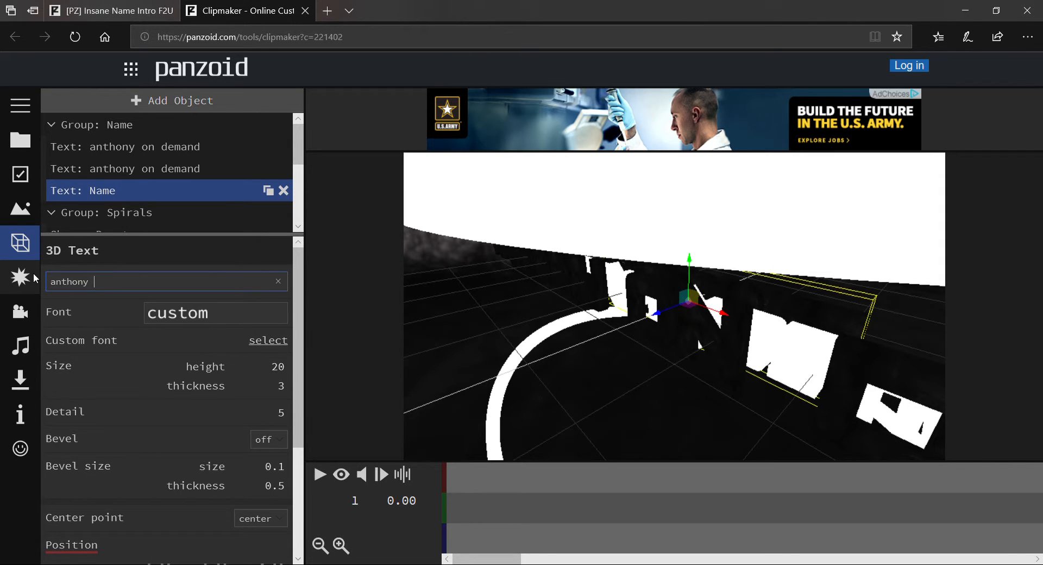
pyautogui.write(' on demand')
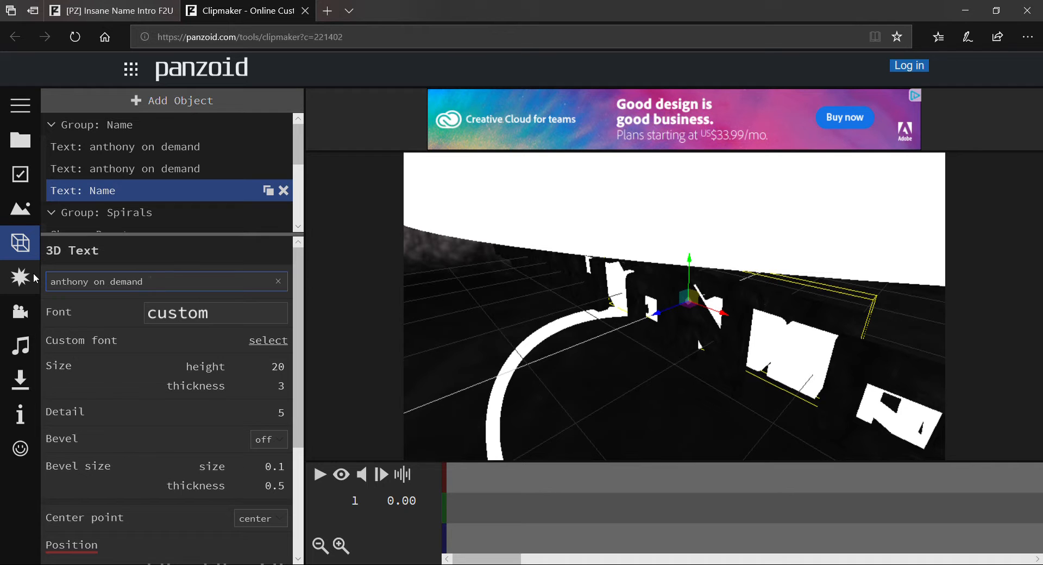
pyautogui.click(120, 257)
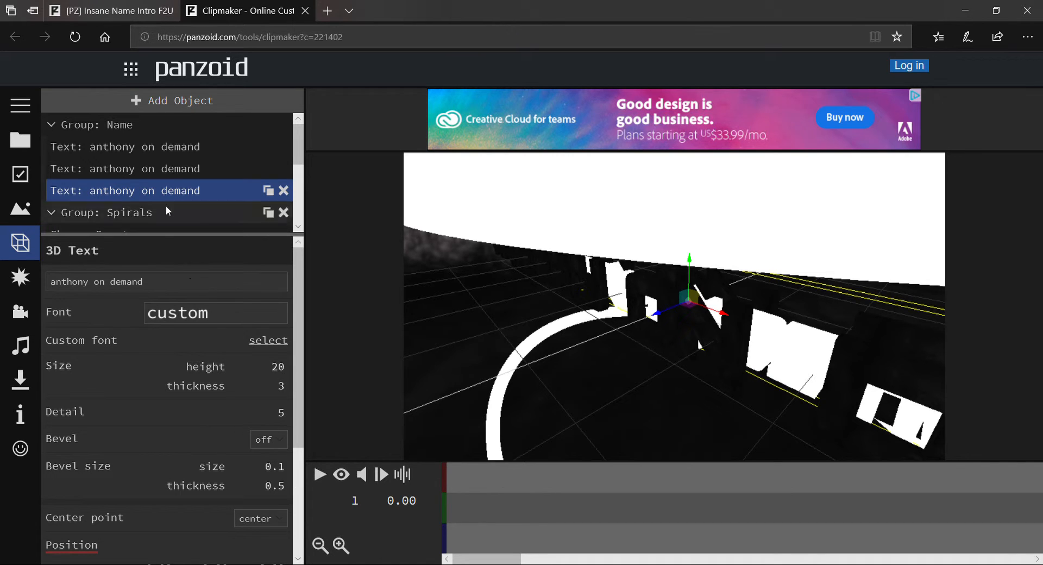
# Step: Set the second 3D text's height to 10 and its thickness to 5
pyautogui.click(159, 168)
pyautogui.click(280, 374)
pyautogui.doubleClick(278, 368)
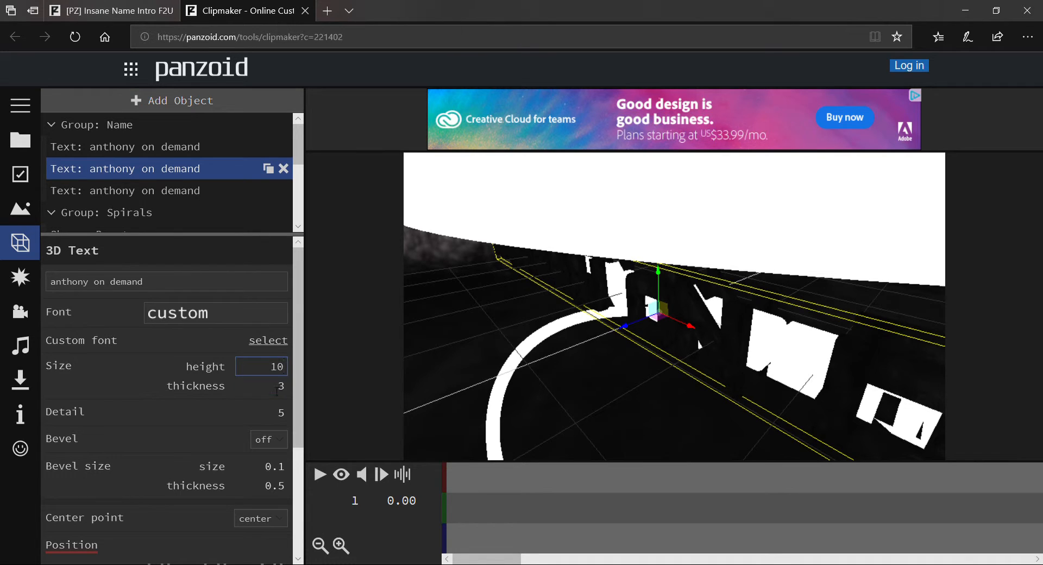
pyautogui.click(277, 390)
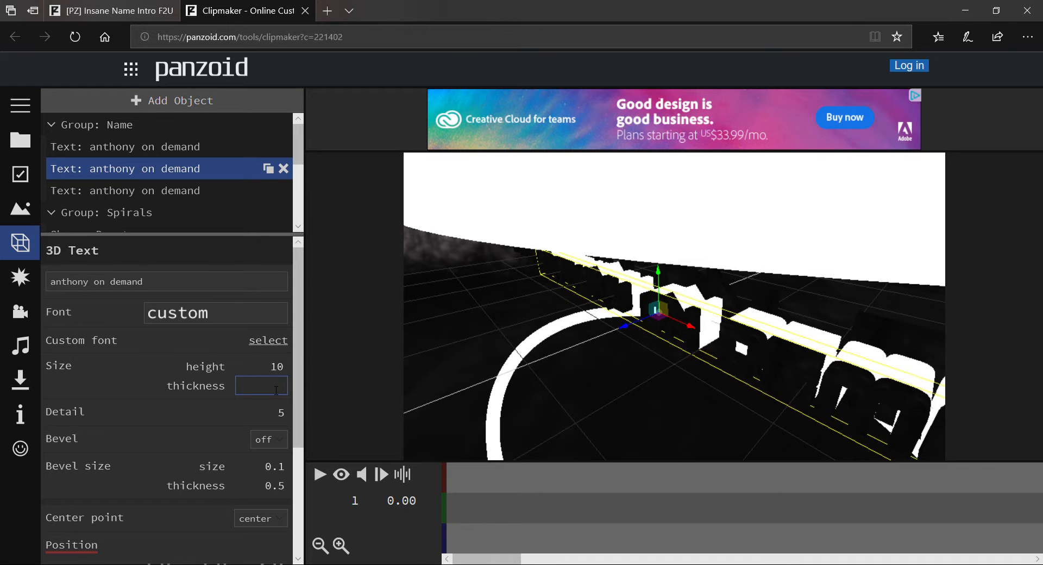
pyautogui.write('5')
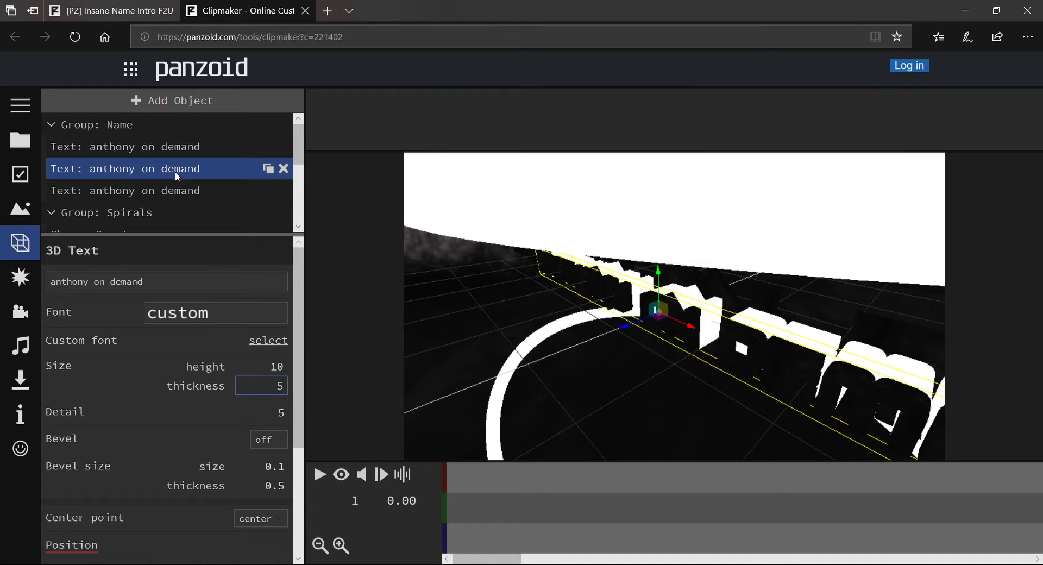
# Step: Set the third 3D text's height to 10 and its thickness to 5
pyautogui.click(174, 188)
pyautogui.click(261, 367)
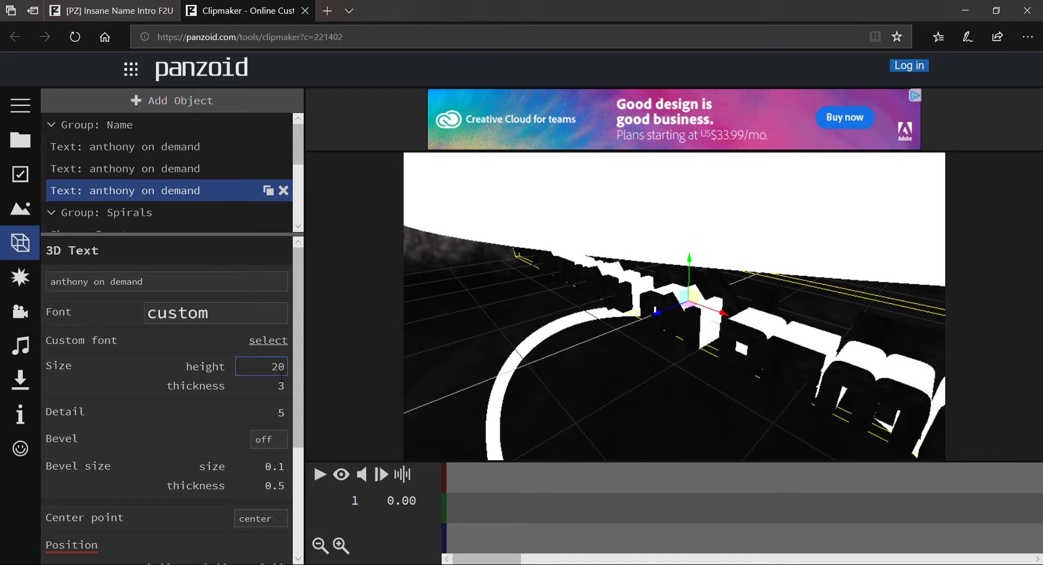
pyautogui.write('0')
pyautogui.press('Tab')
pyautogui.press('BackSpace')
pyautogui.write('5')
pyautogui.click(215, 412)
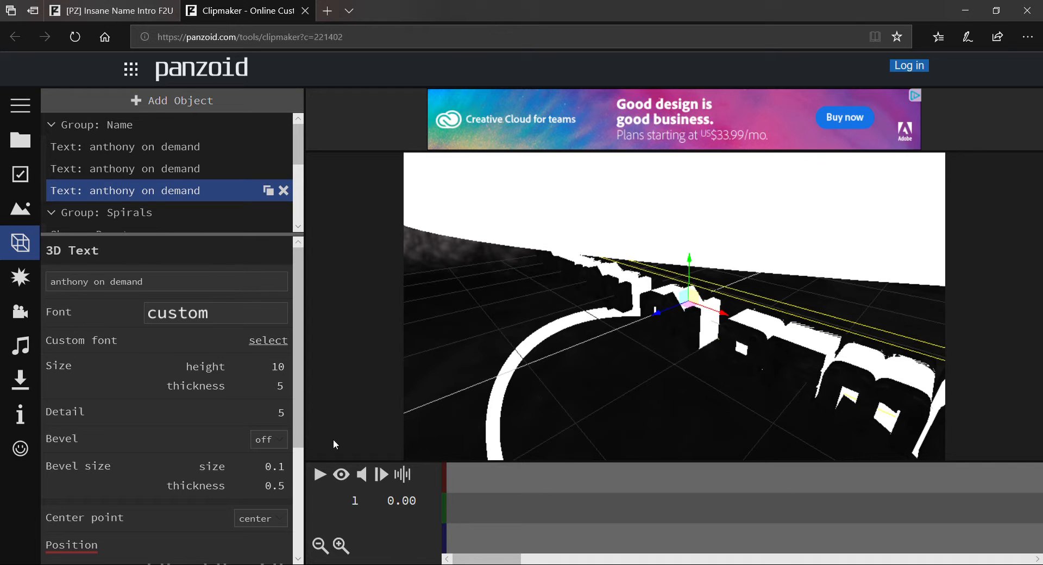
# Step: Turn on the rendered camera preview and play part of the intro to check the animation
pyautogui.click(347, 477)
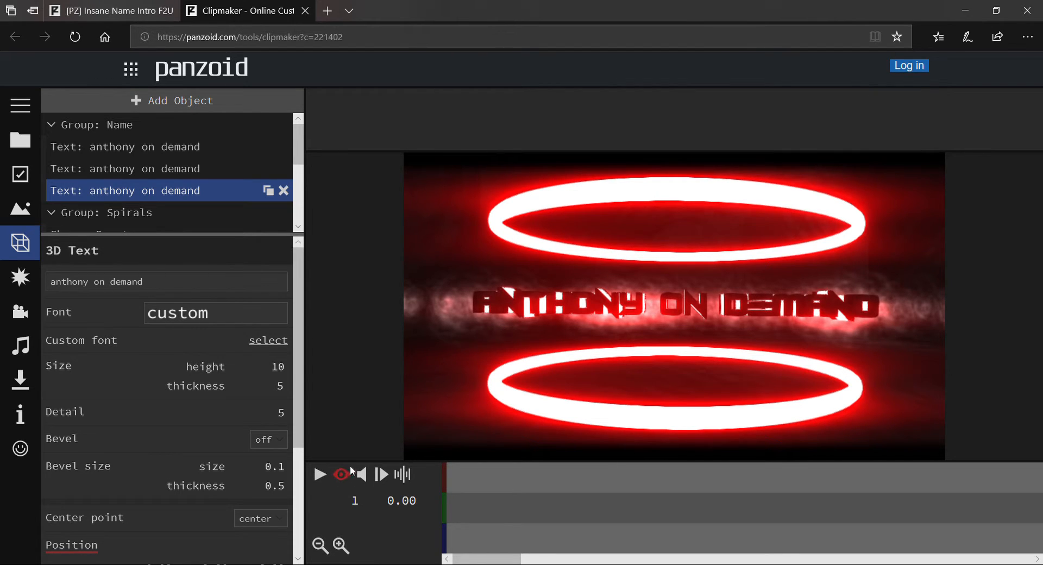
pyautogui.click(320, 476)
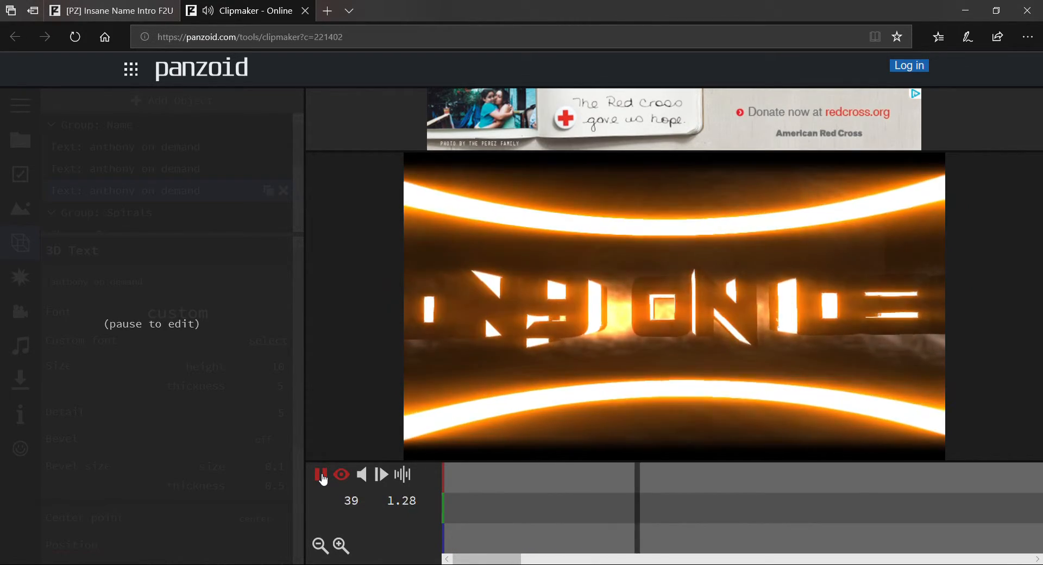
pyautogui.click(321, 475)
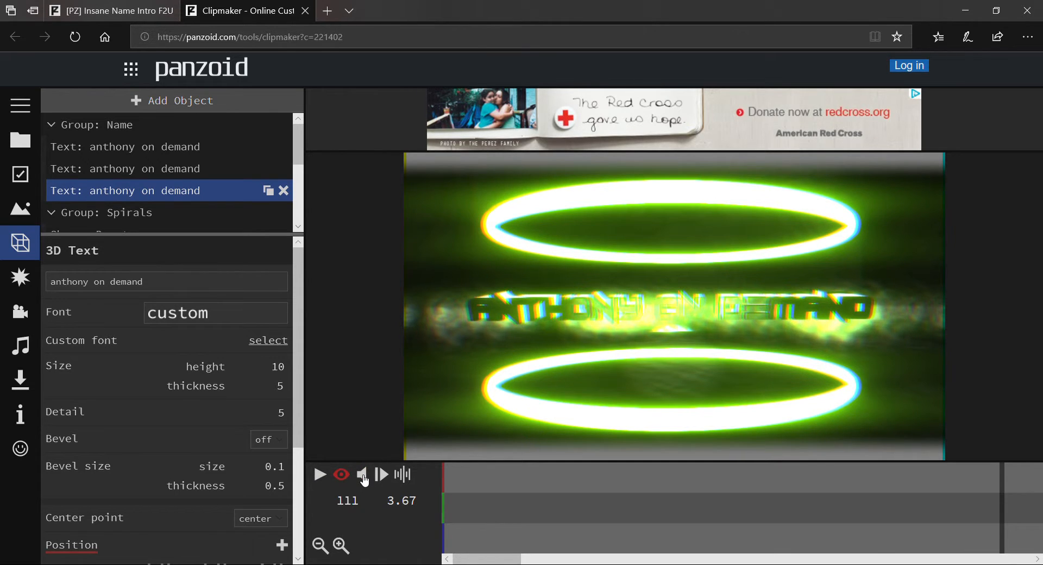
# Step: Toggle the preview sound and view the project's audio track settings
pyautogui.click(361, 474)
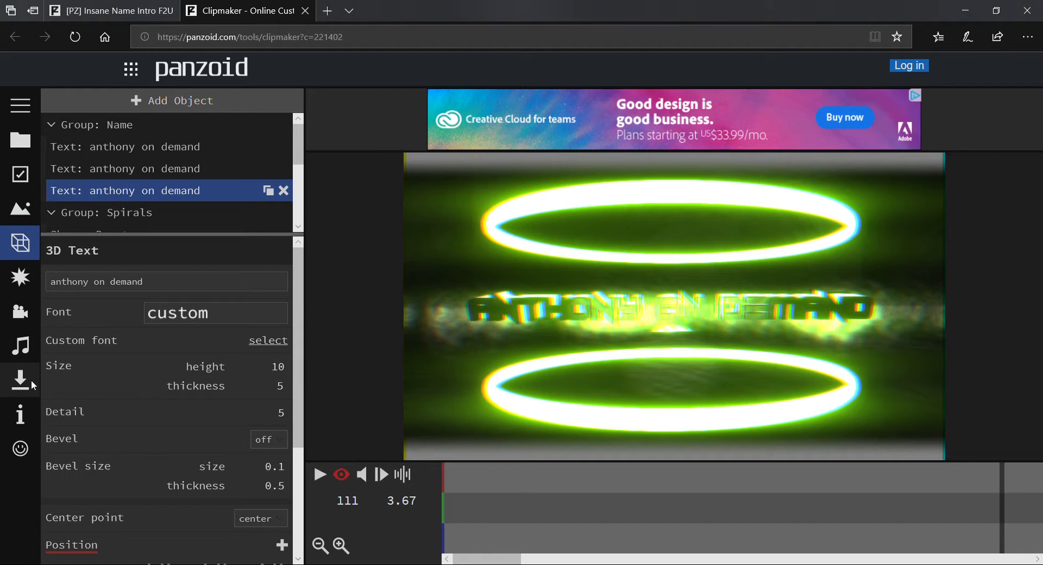
pyautogui.click(27, 347)
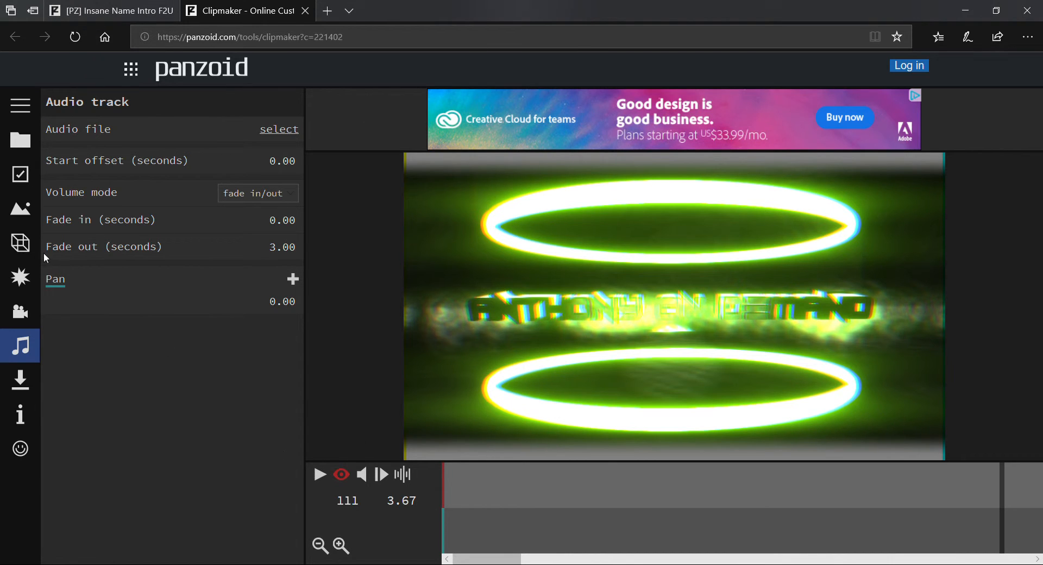
# Step: Set the download mode to extreme quality (slow) and start rendering the video in .mkv (vp8/opus) format
pyautogui.click(25, 386)
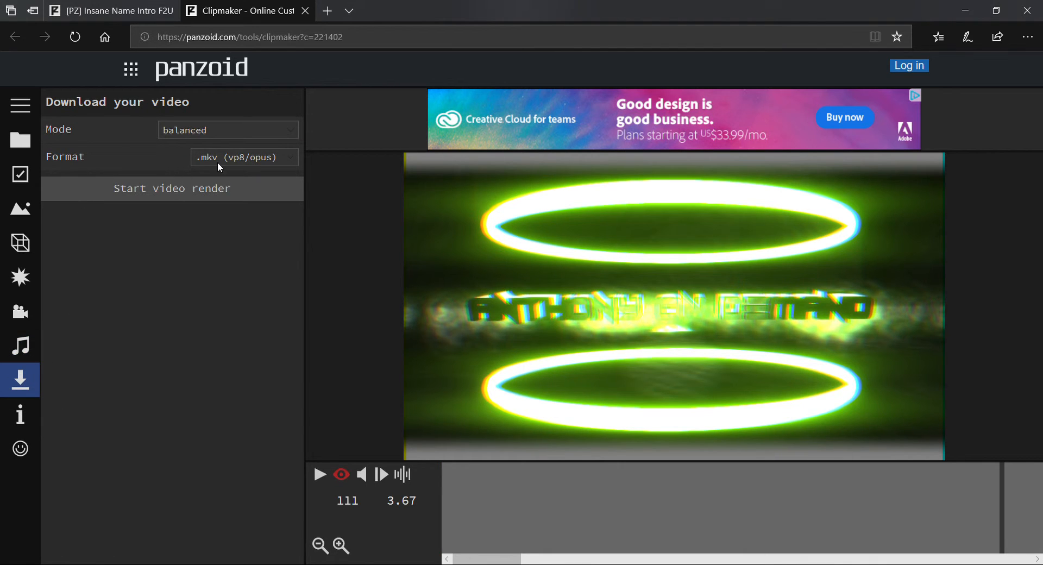
pyautogui.click(260, 158)
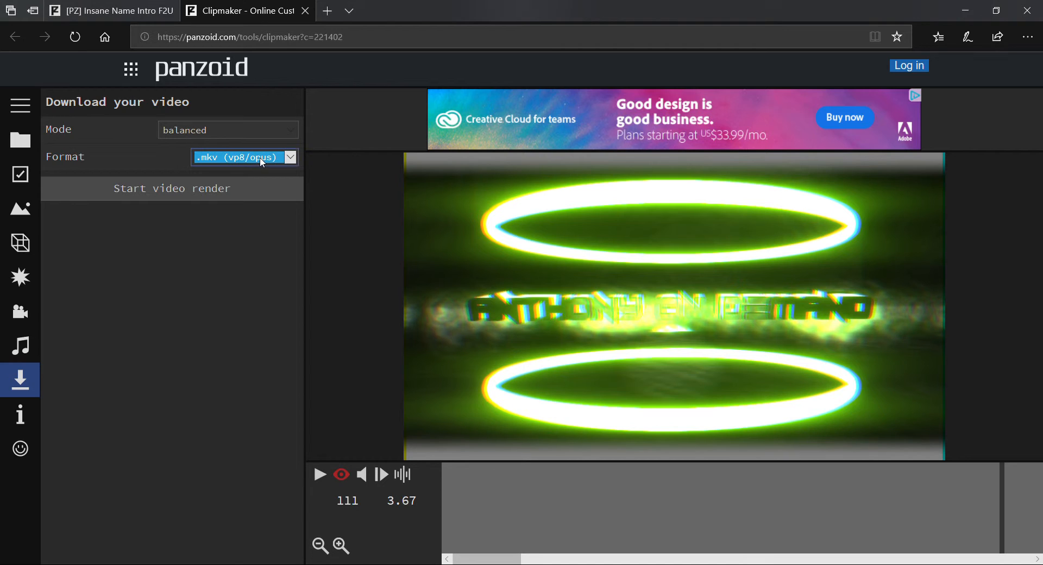
pyautogui.click(226, 128)
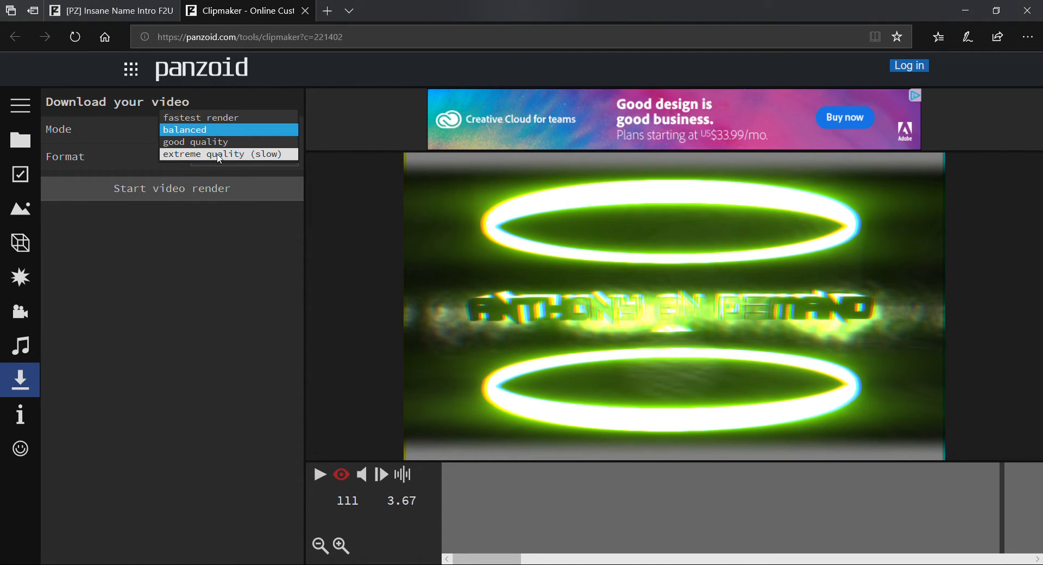
pyautogui.click(214, 157)
pyautogui.click(122, 128)
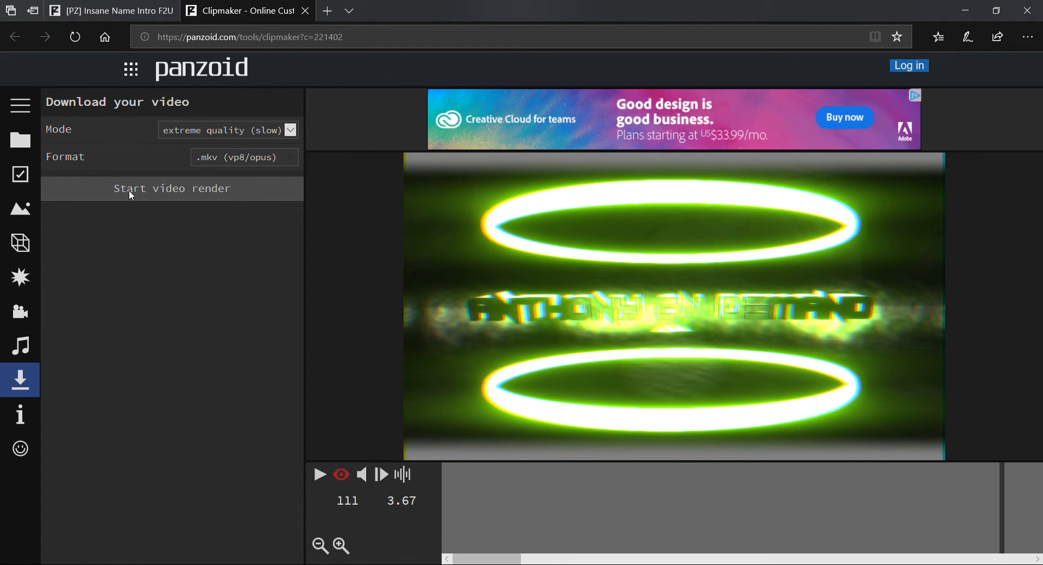
pyautogui.click(130, 190)
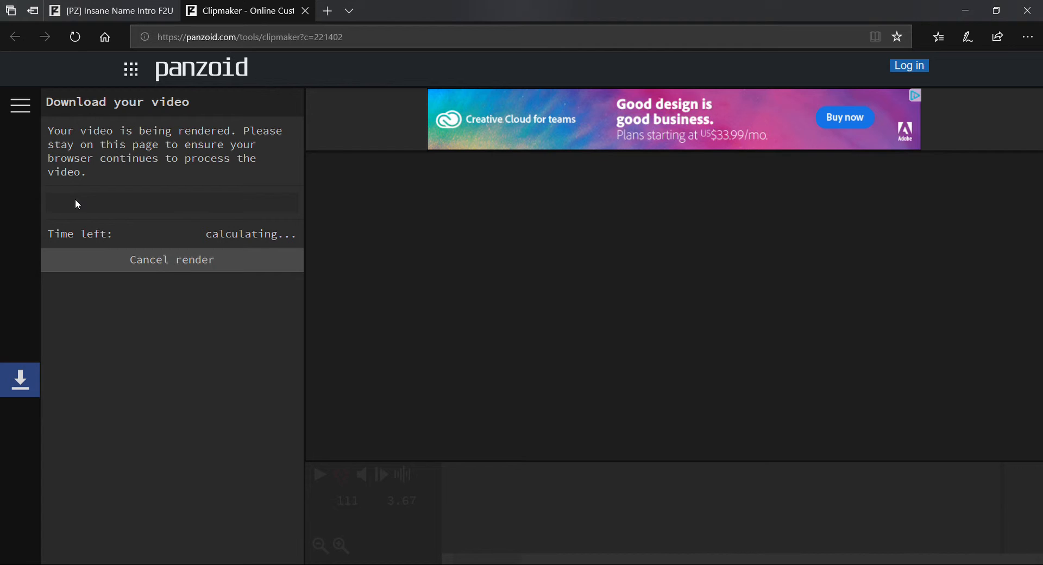